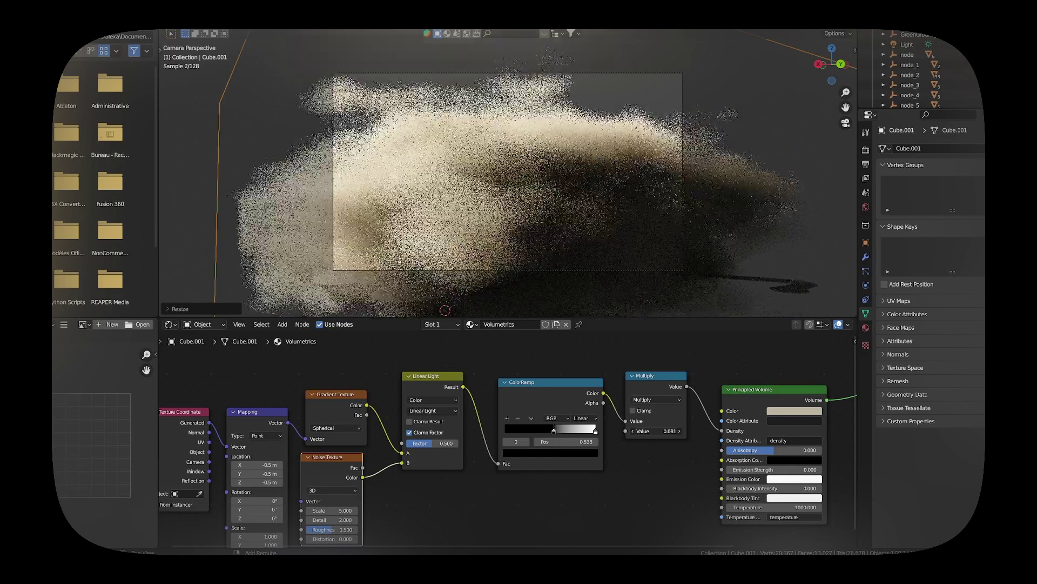
# Drag the Multiply value down to thin the city smoke, then bring up the link-to-scene options
pyautogui.moveTo(656, 431); pyautogui.dragTo(619, 431)
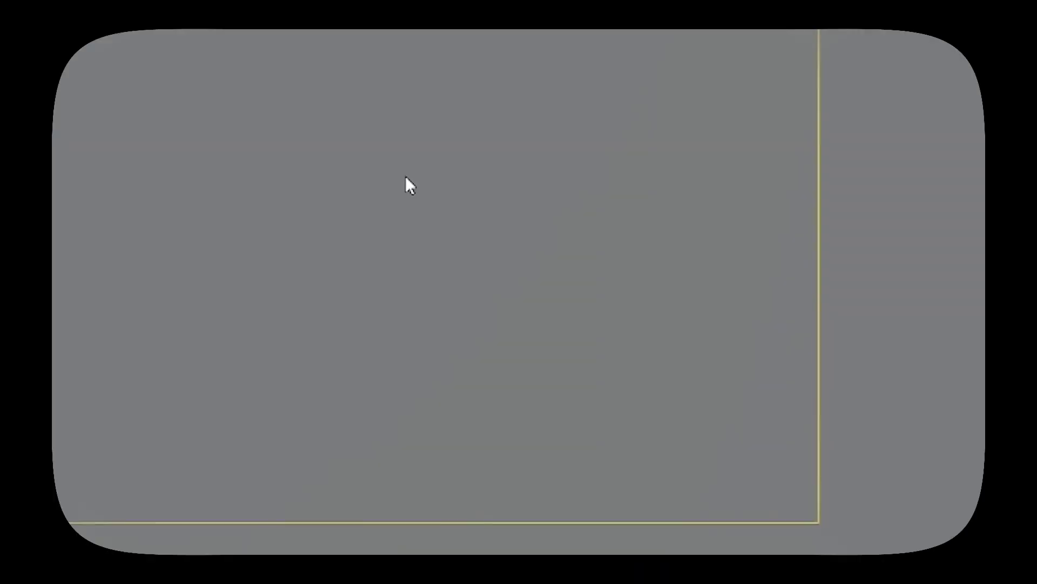
pyautogui.hotkey('ctrl', 'l')
pyautogui.moveTo(406, 176)
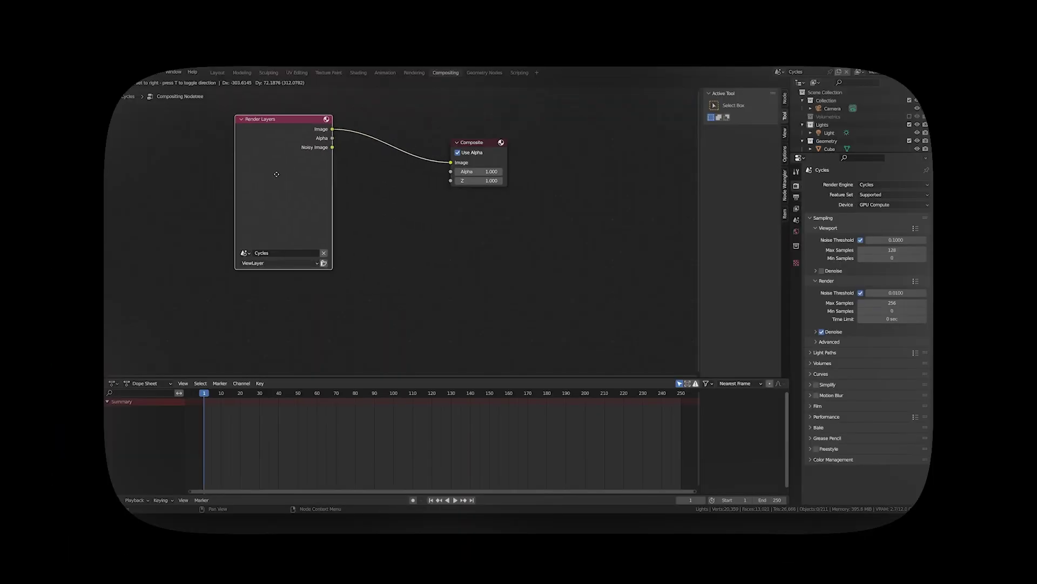
# Duplicate the Render Layers node, set the copy to the Eevee scene, and shift Composite right
pyautogui.hotkey('shift', 'd')
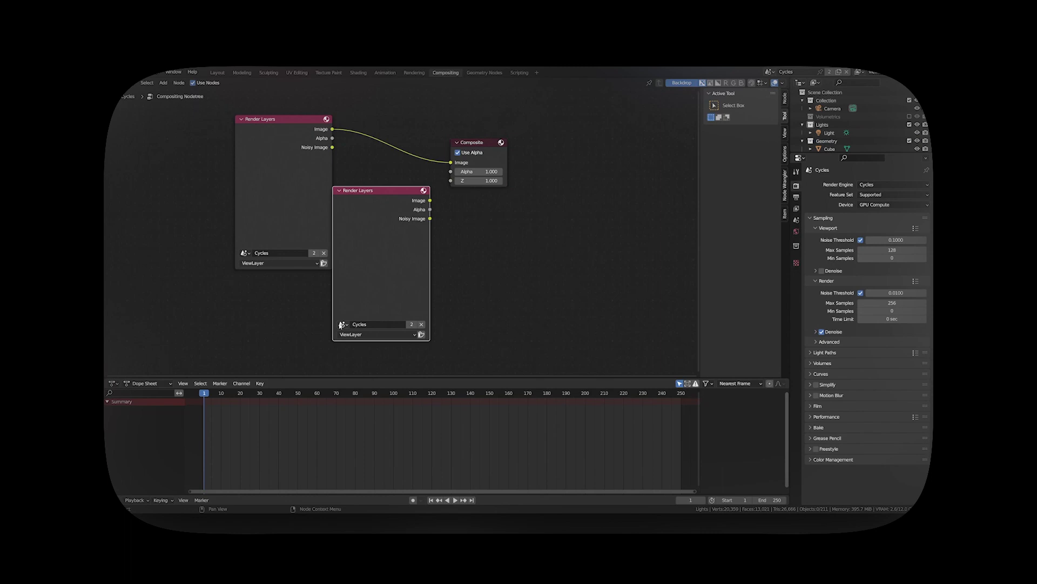
pyautogui.click(344, 324)
pyautogui.click(350, 345)
pyautogui.moveTo(475, 142); pyautogui.dragTo(605, 138)
pyautogui.hotkey('shift', 'a')
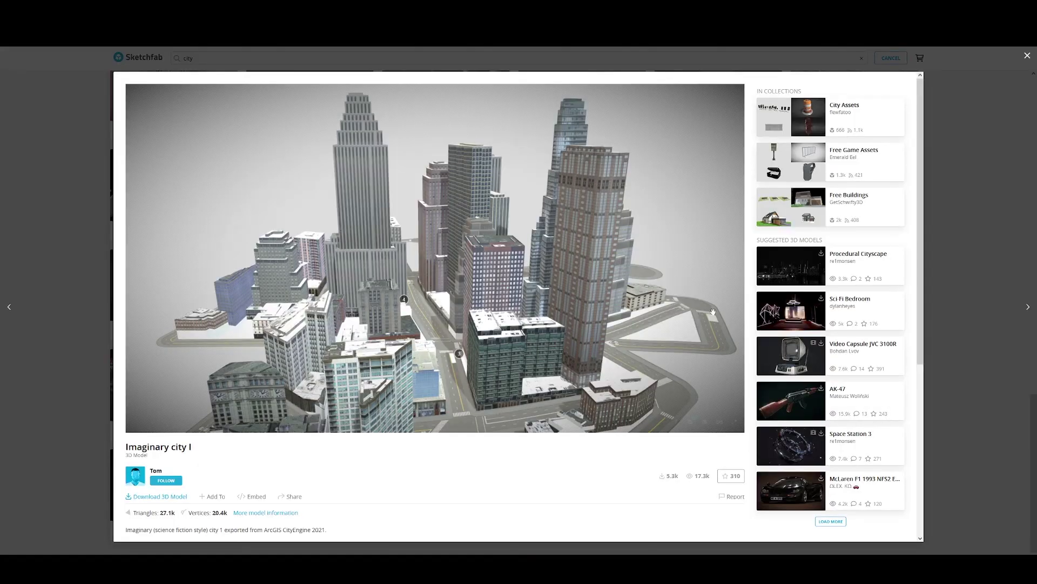
# Orbit the Imaginary city I viewer down to a close-up among the towers
pyautogui.moveTo(713, 312); pyautogui.dragTo(443, 282)
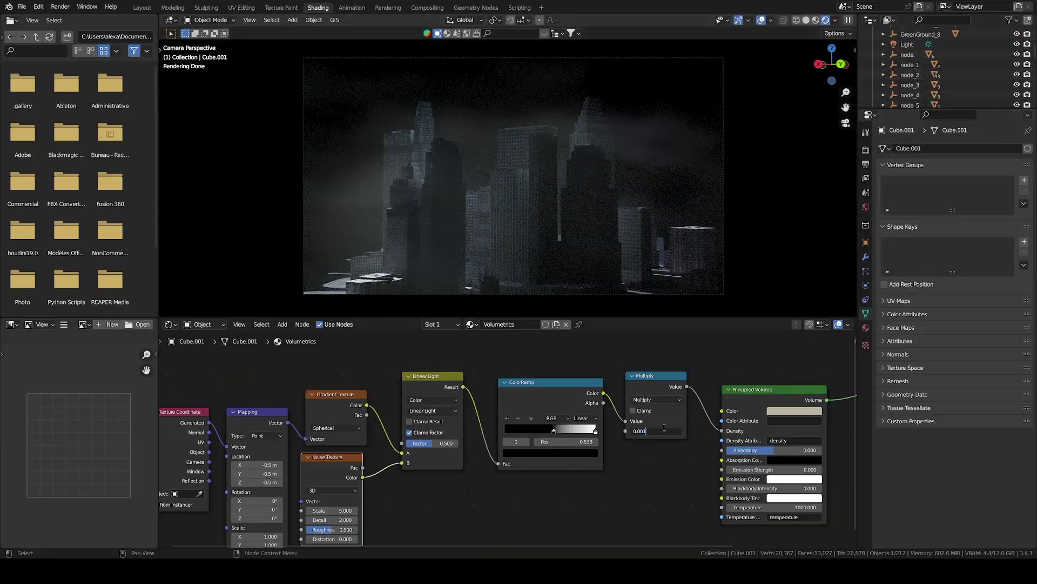
# Set the smoke Multiply to 0.002, make the Noise Texture 4D, and save
pyautogui.press('BackSpace')
pyautogui.write('2')
pyautogui.press('Return')
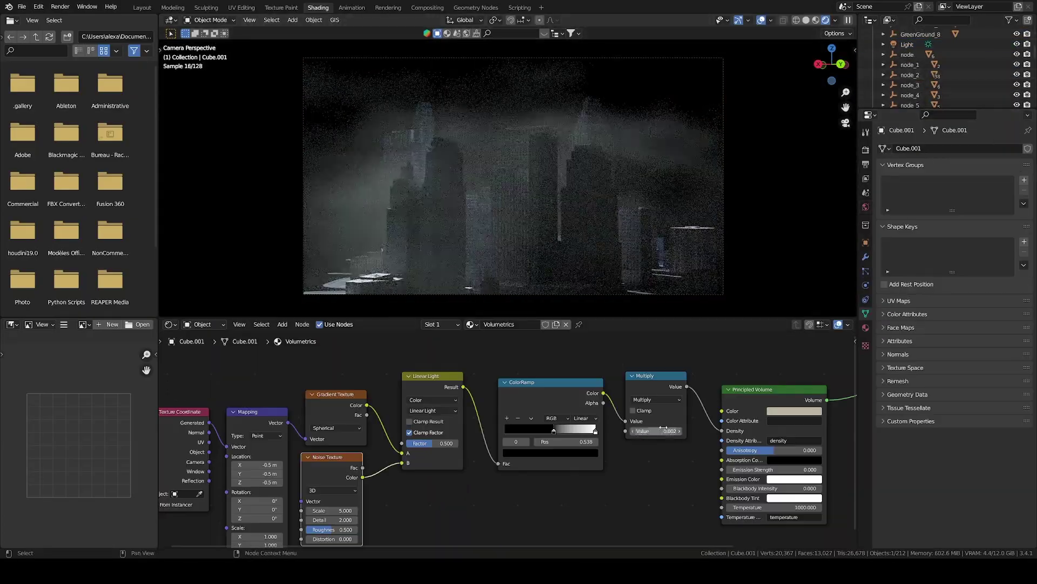
pyautogui.moveTo(454, 429); pyautogui.dragTo(598, 377, button='middle')
pyautogui.click(477, 439)
pyautogui.click(478, 462)
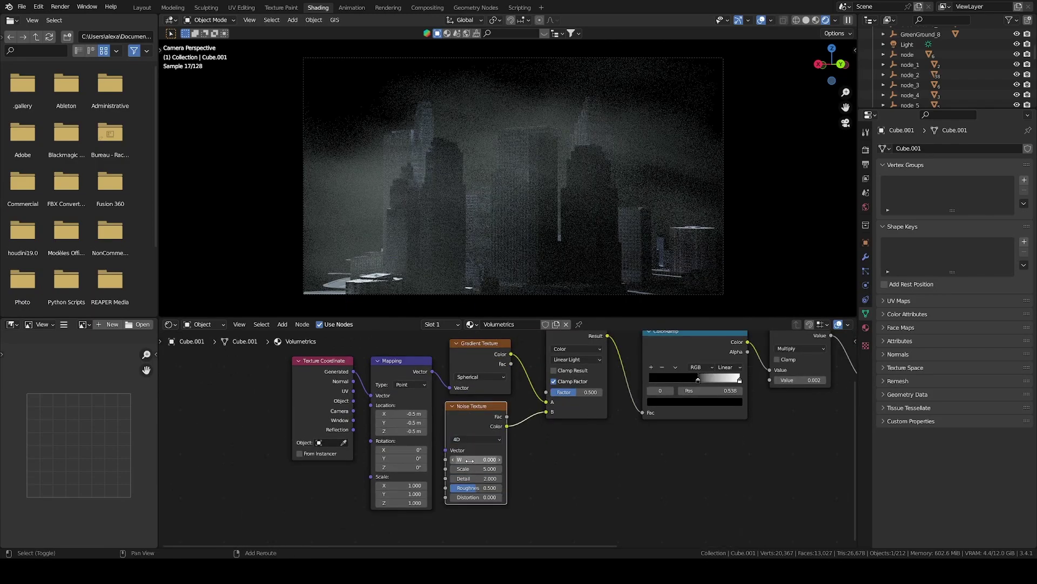
pyautogui.hotkey('ctrl', 's')
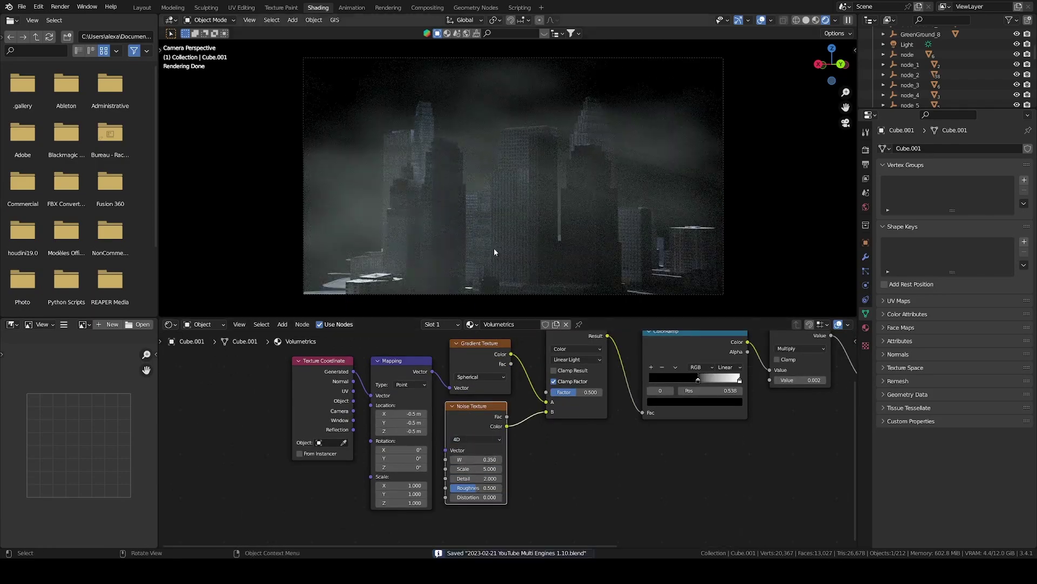
# Switch the scene's render engine to Eevee
pyautogui.click(865, 149)
pyautogui.click(967, 148)
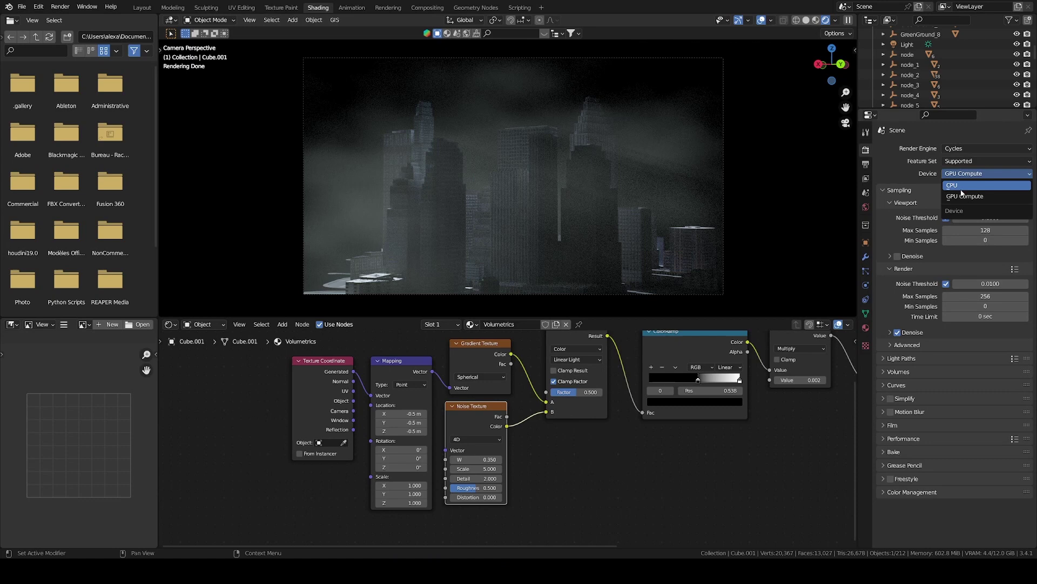
pyautogui.click(962, 160)
pyautogui.click(896, 300)
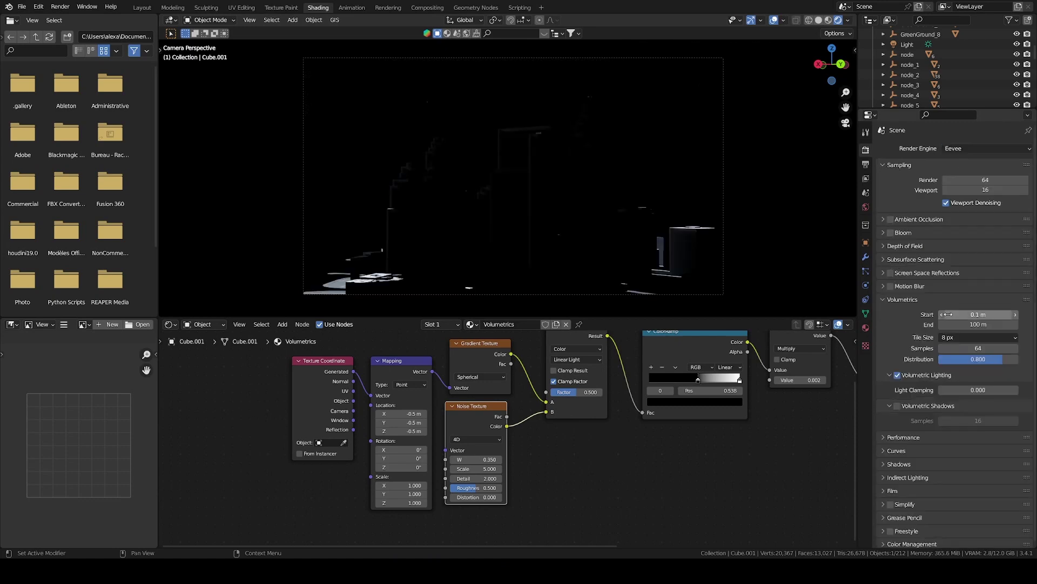
pyautogui.scroll(5, 945, 71)
# Give the smoke material Alpha Blend mode and Alpha Hashed shadows, then edit the volumetric start
pyautogui.click(866, 328)
pyautogui.click(967, 311)
pyautogui.click(967, 356)
pyautogui.click(986, 324)
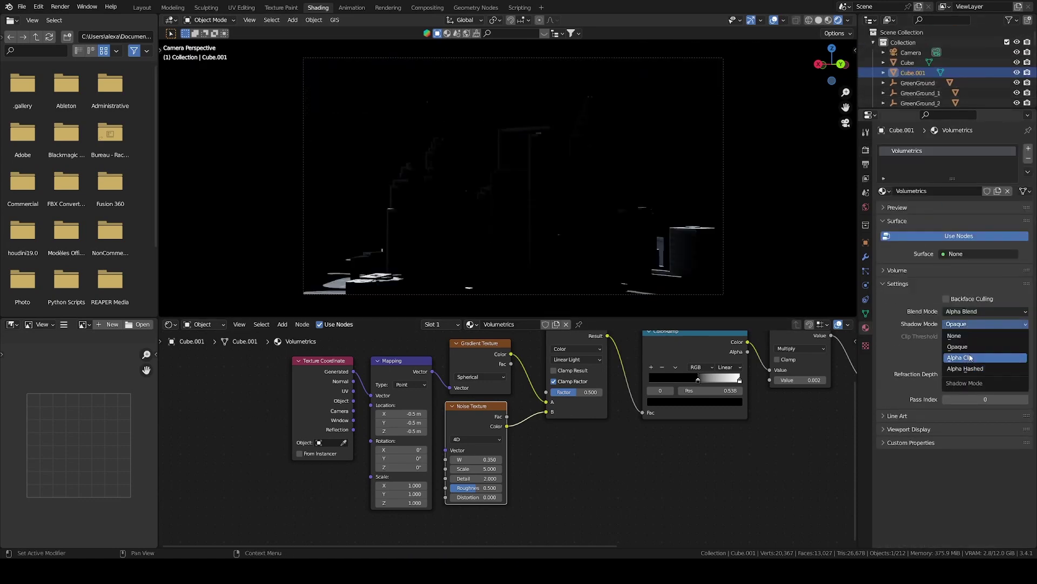
pyautogui.click(967, 346)
pyautogui.click(865, 150)
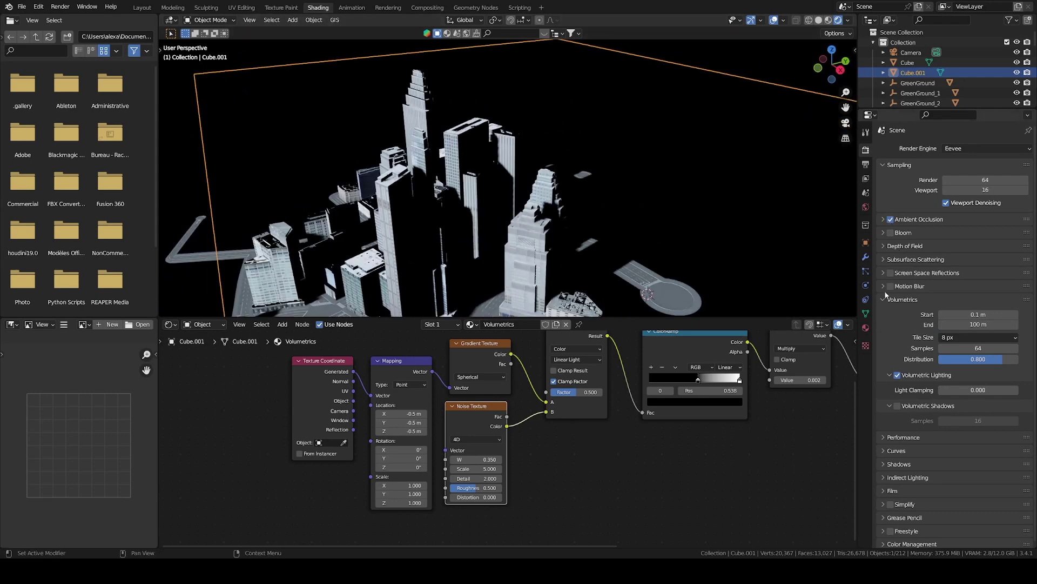
pyautogui.doubleClick(969, 324)
# Enter 10 m as volumetric start, create a new collection, and move the light into Lights
pyautogui.write('10')
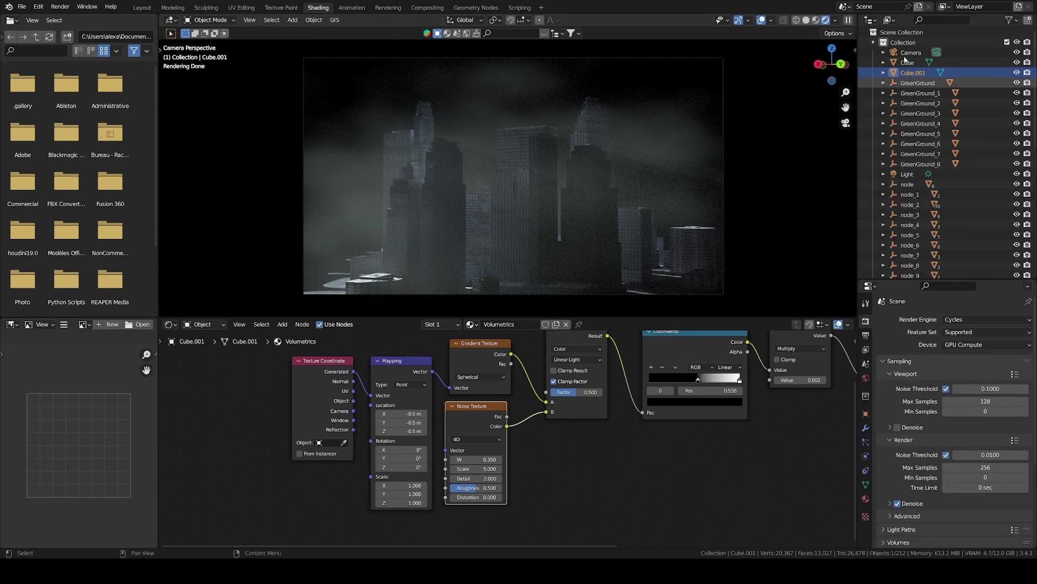
pyautogui.rightClick(907, 42)
pyautogui.click(810, 35)
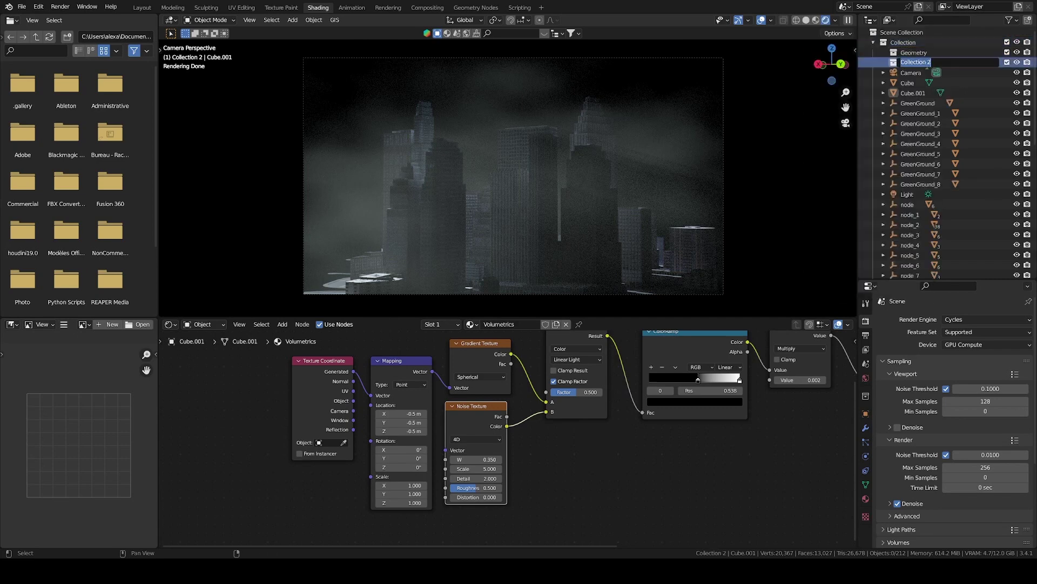
pyautogui.moveTo(918, 83); pyautogui.dragTo(909, 63)
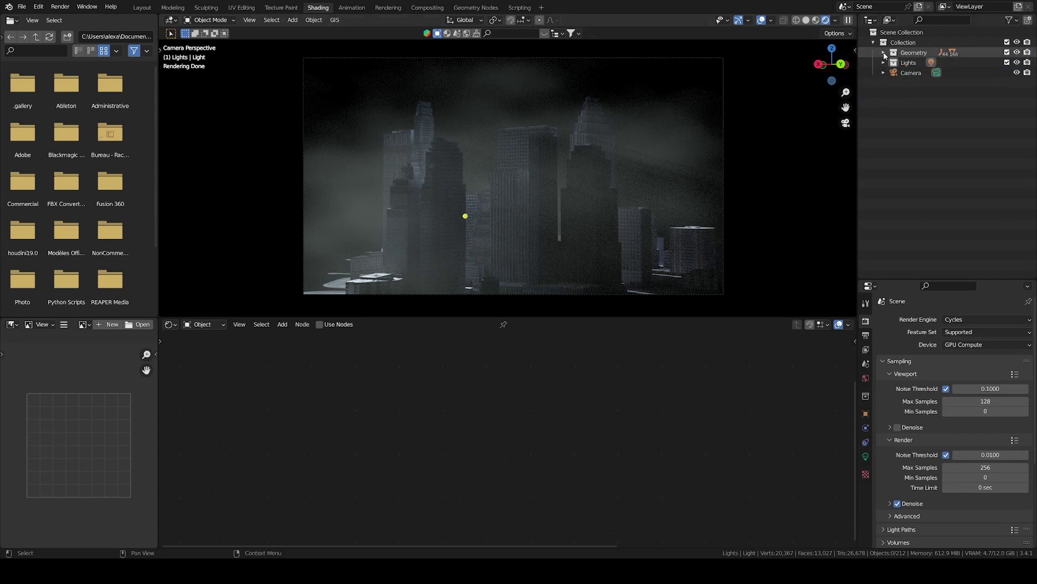
# Move Cube.001 into a new Volumetrics collection, put Lights at top level, and save
pyautogui.click(637, 157)
pyautogui.press('m')
pyautogui.click(631, 154)
pyautogui.write('Volumetric')
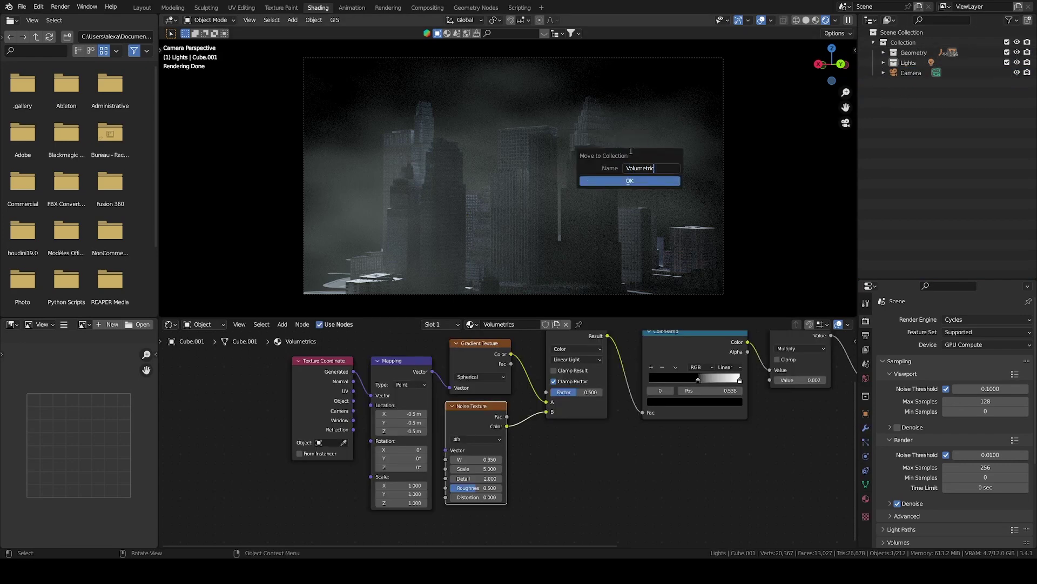
pyautogui.write('s')
pyautogui.press('Return')
pyautogui.moveTo(908, 63); pyautogui.dragTo(903, 33)
pyautogui.hotkey('ctrl', 's')
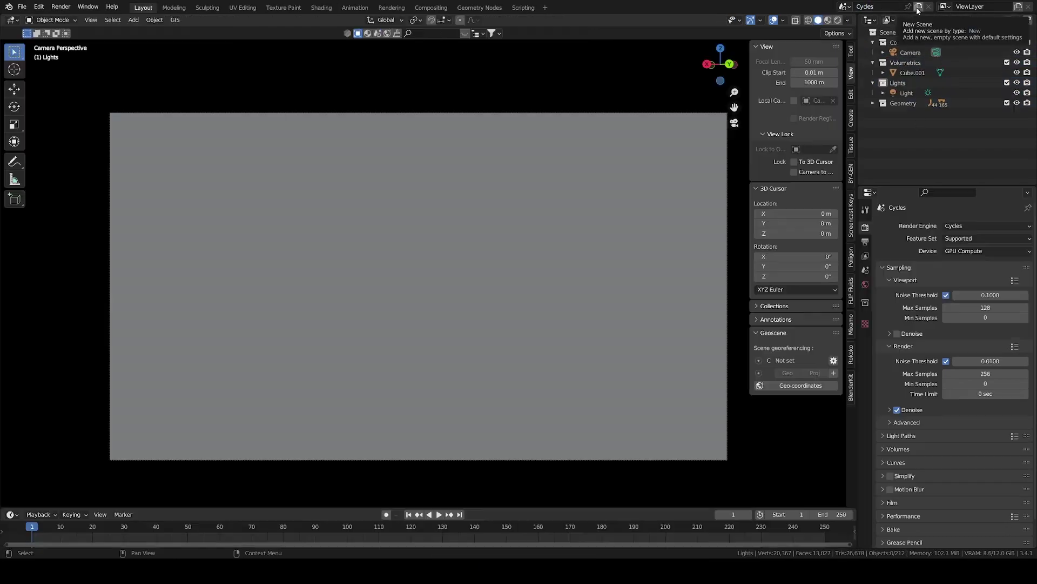
# Add a new empty scene and name it Eevee
pyautogui.click(919, 6)
pyautogui.click(881, 35)
pyautogui.doubleClick(870, 6)
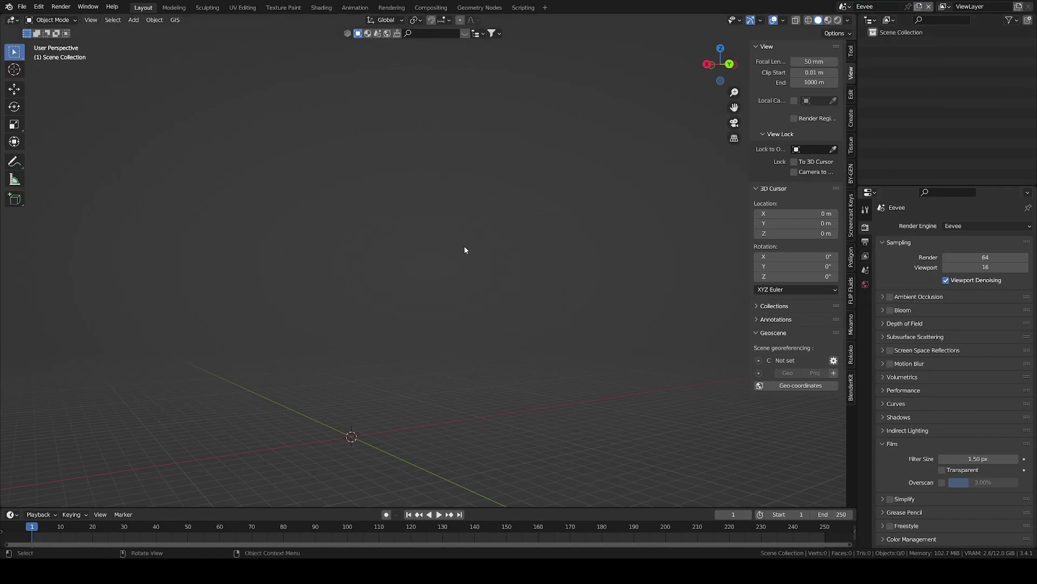
# Add Geometry, Lights and Volumetrics collection instances, then return to the Cycles scene
pyautogui.hotkey('shift', 'a')
pyautogui.moveTo(456, 443)
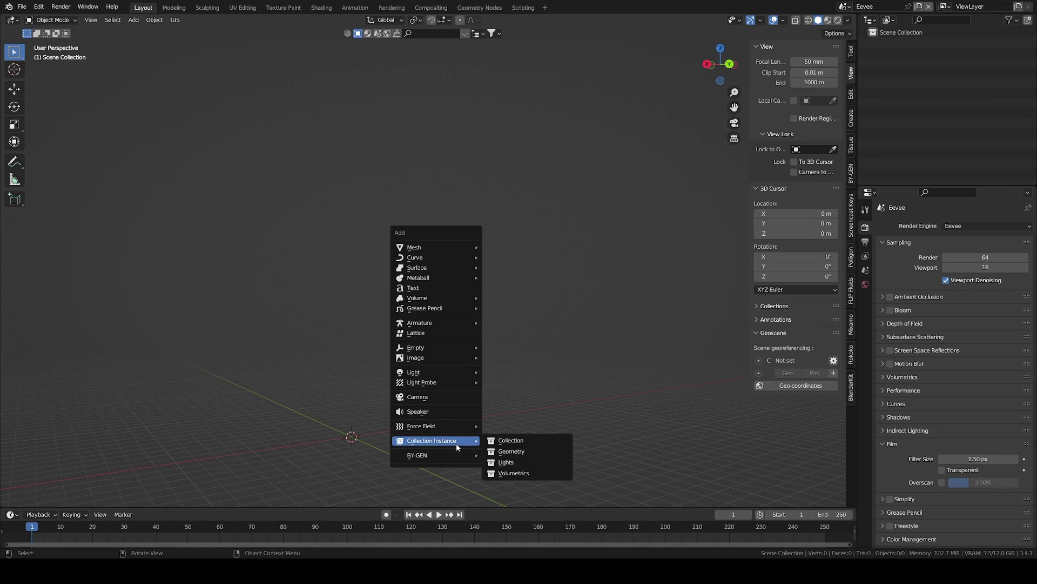
pyautogui.click(511, 452)
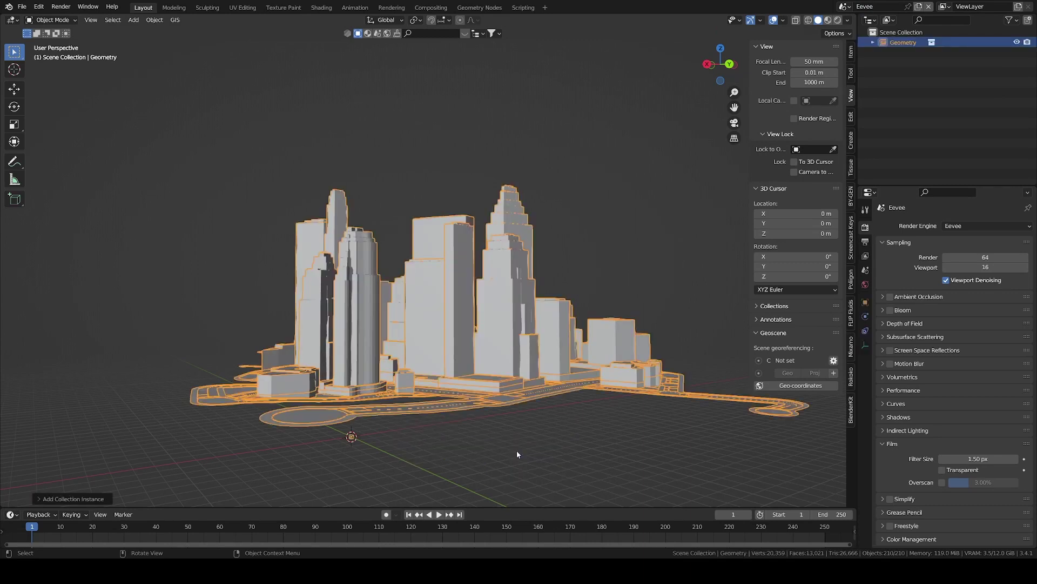
pyautogui.hotkey('shift', 'a')
pyautogui.moveTo(515, 444)
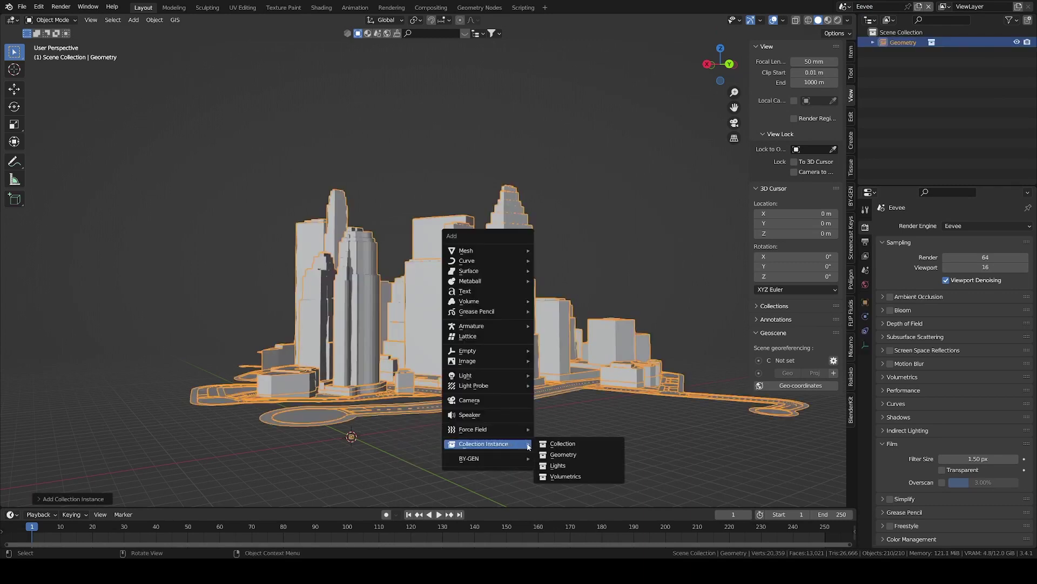
pyautogui.click(557, 466)
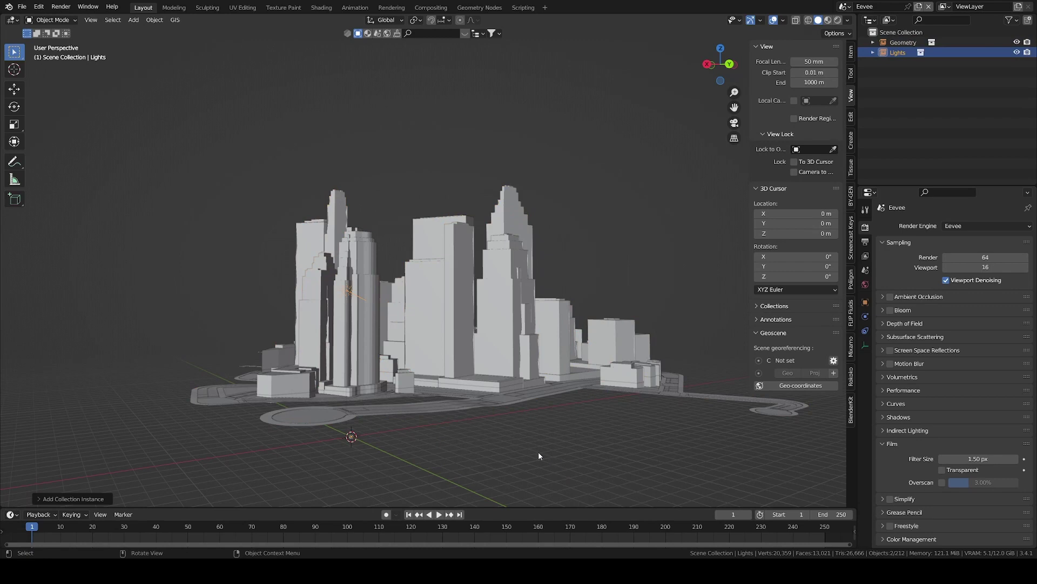
pyautogui.hotkey('shift', 'a')
pyautogui.moveTo(510, 443)
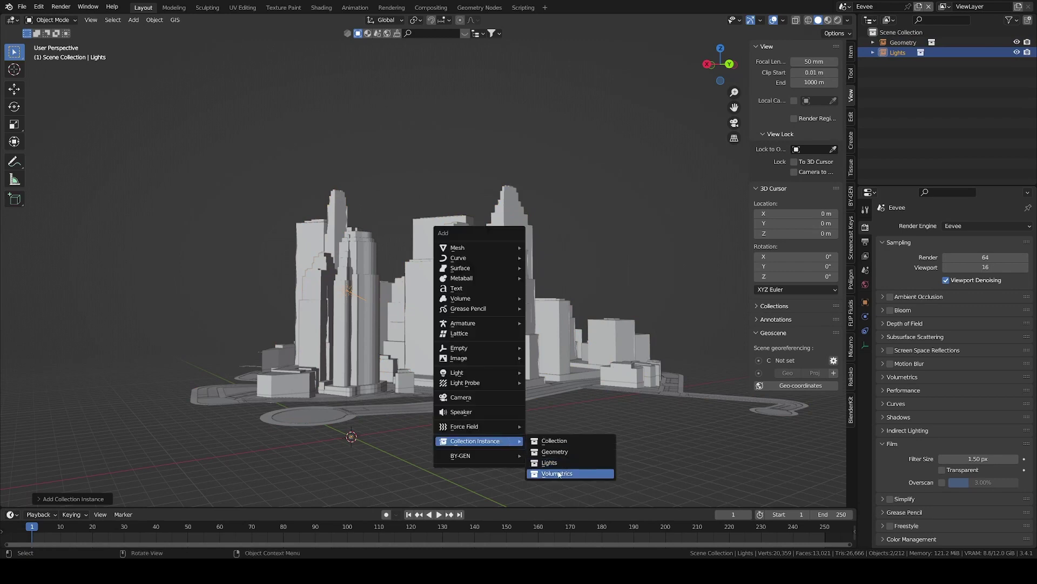
pyautogui.click(557, 474)
pyautogui.click(843, 6)
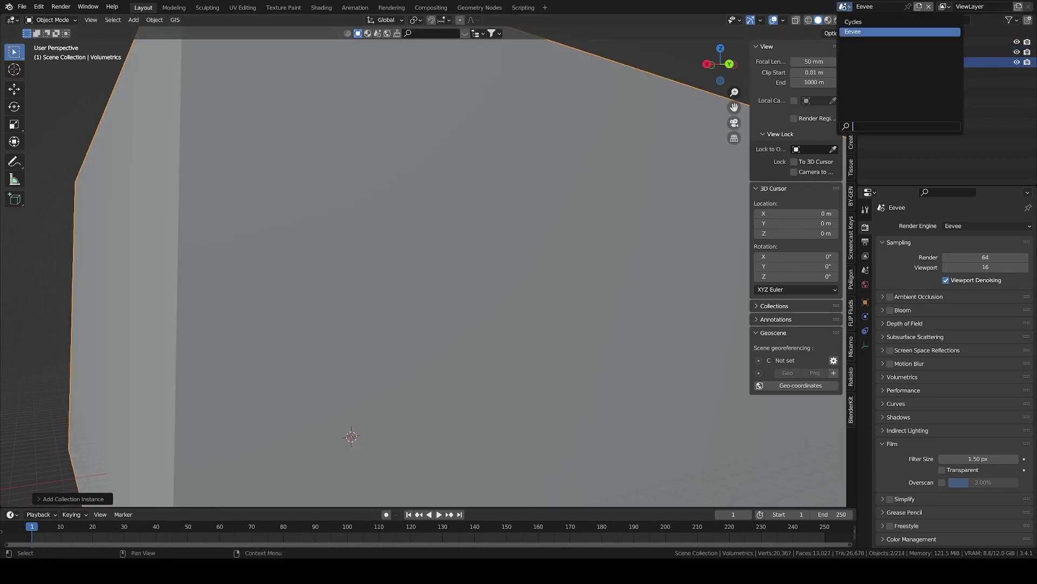
pyautogui.click(856, 20)
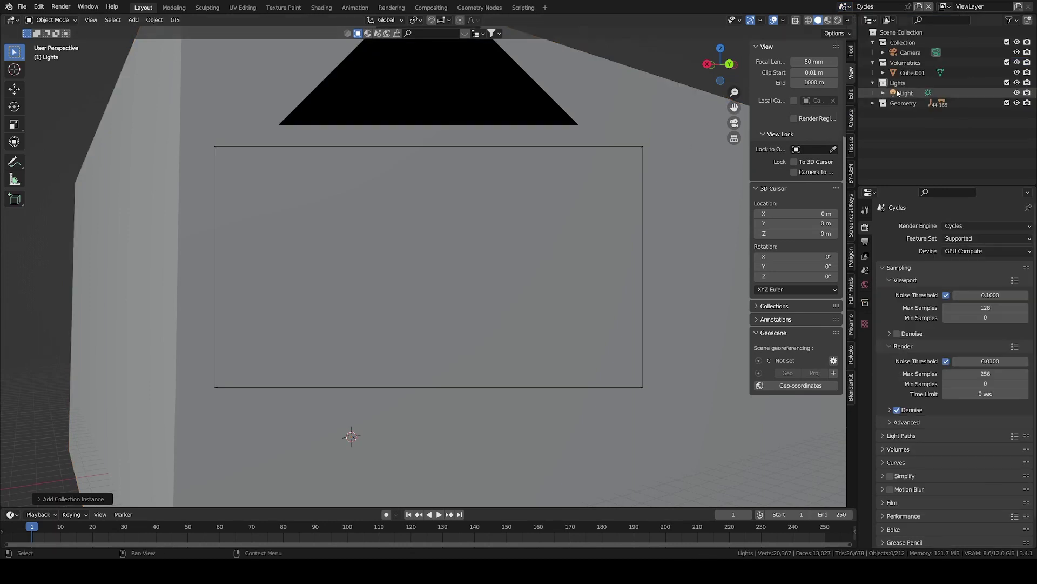
# Link the Camera object into the Eevee scene with Ctrl+L
pyautogui.click(902, 52)
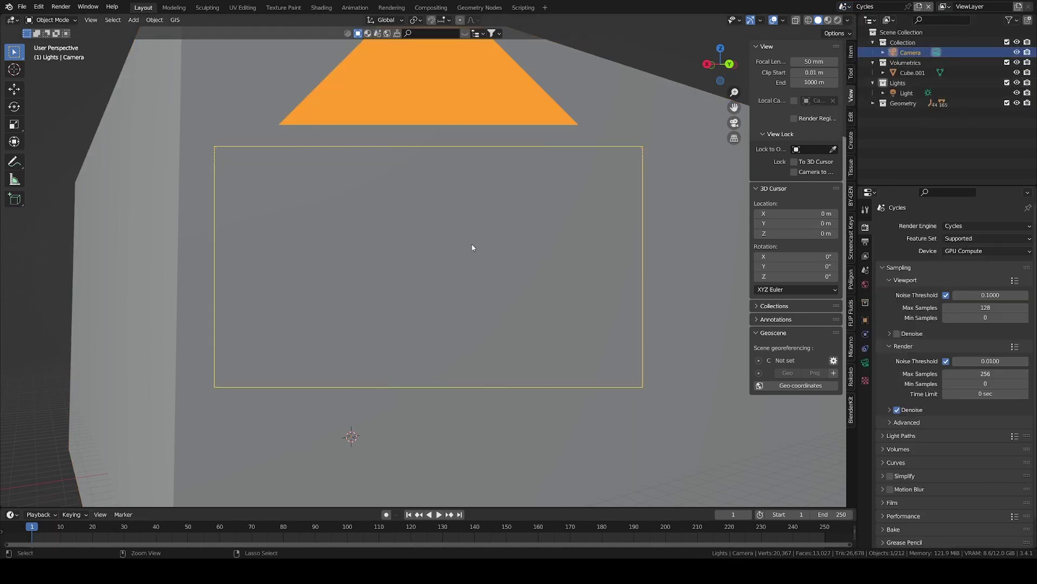
pyautogui.hotkey('ctrl', 'l')
pyautogui.moveTo(473, 244)
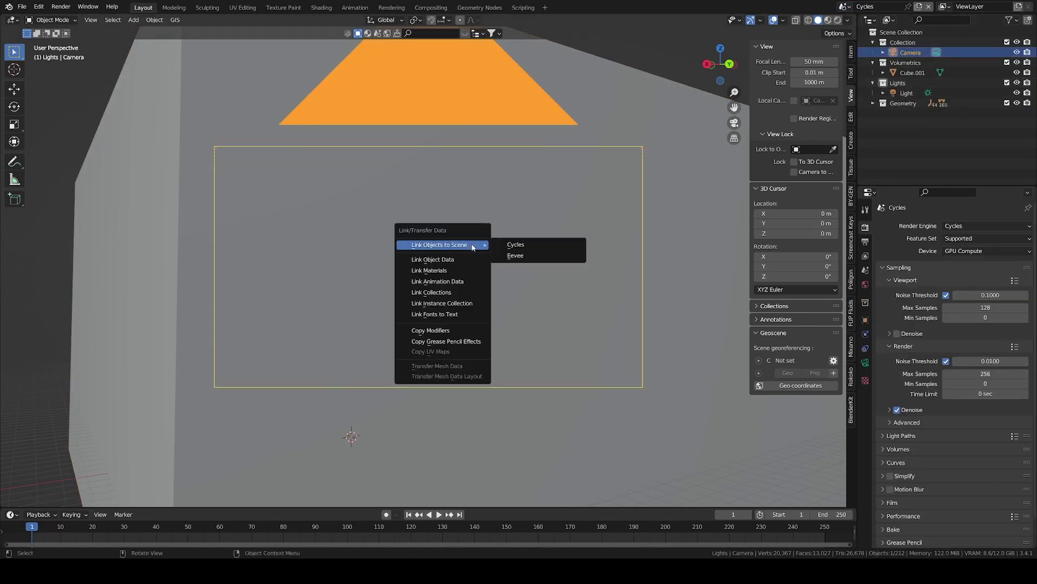
pyautogui.click(518, 255)
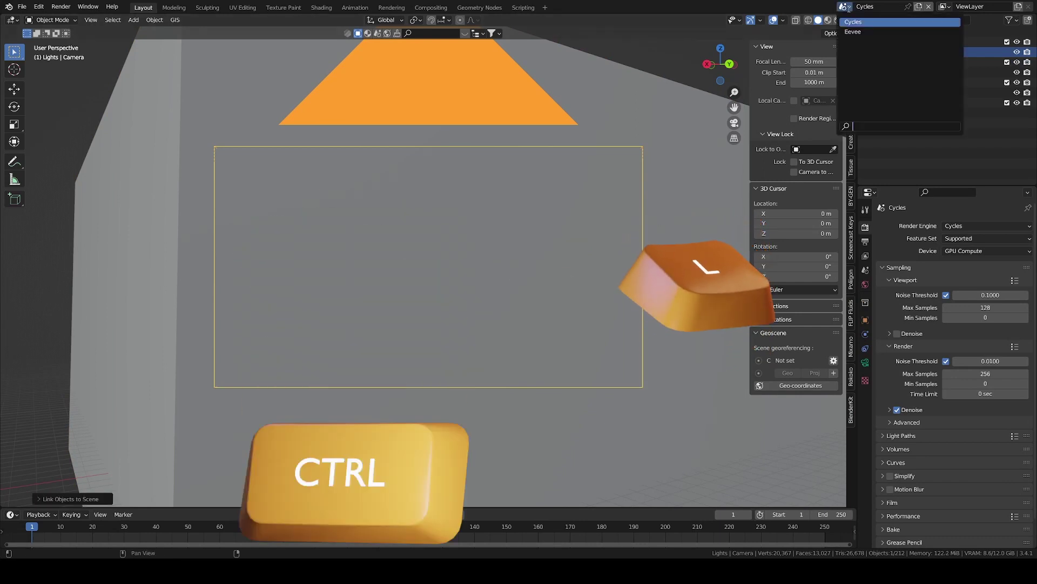
# Switch to the Eevee scene and view it through the camera in Rendered shading
pyautogui.click(843, 7)
pyautogui.click(846, 36)
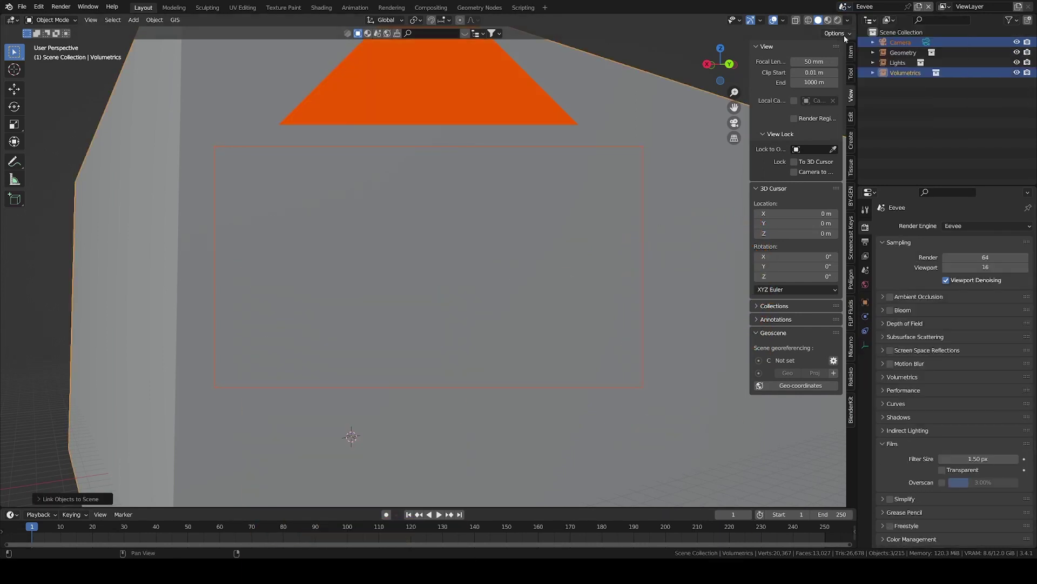
pyautogui.click(735, 123)
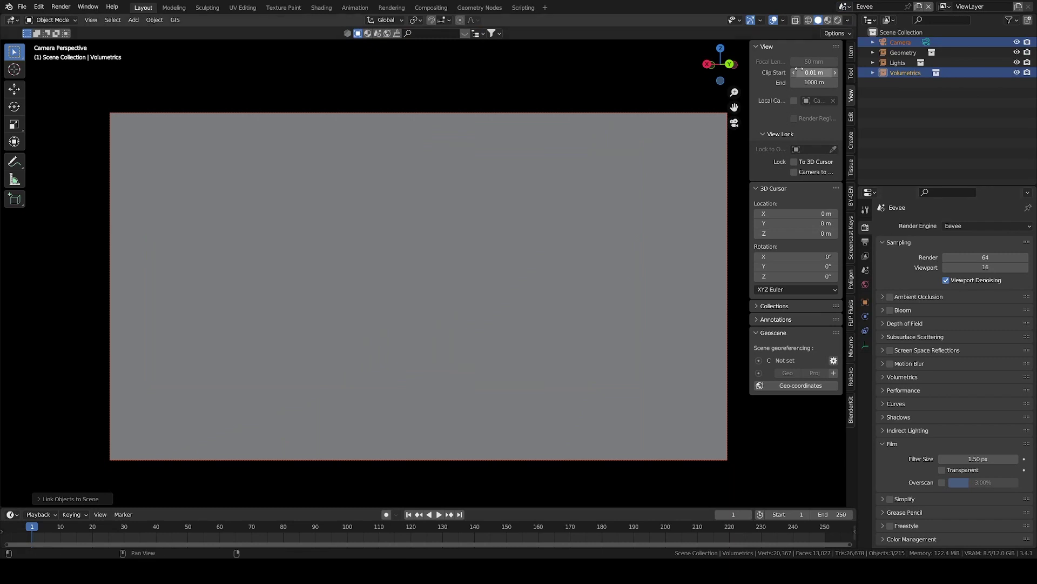
pyautogui.click(838, 20)
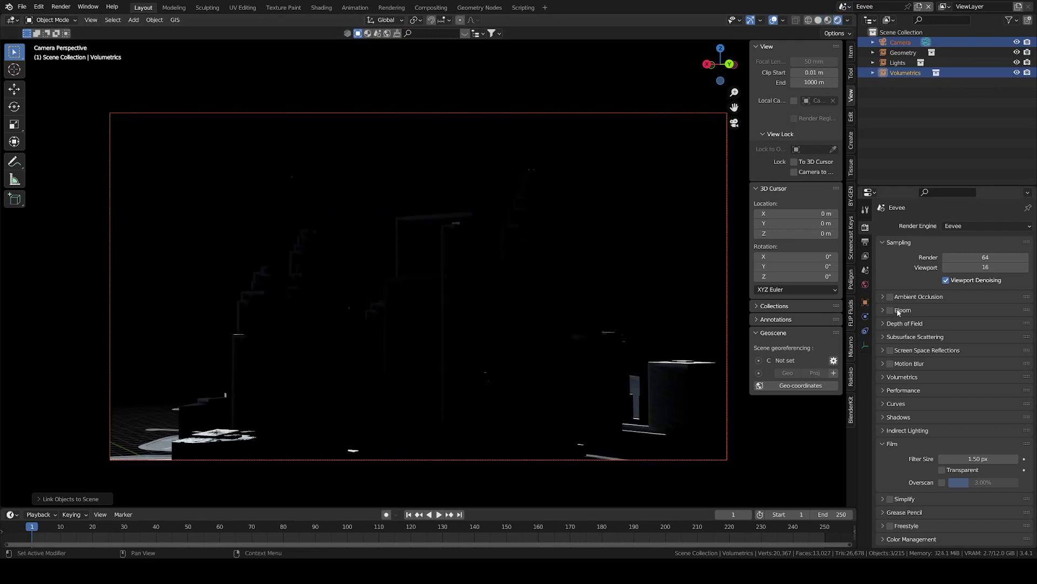
# Set Eevee volumetrics to start at 10 m, end at 1000 m, with 2 px tiles
pyautogui.click(902, 376)
pyautogui.scroll(-2, 900, 381)
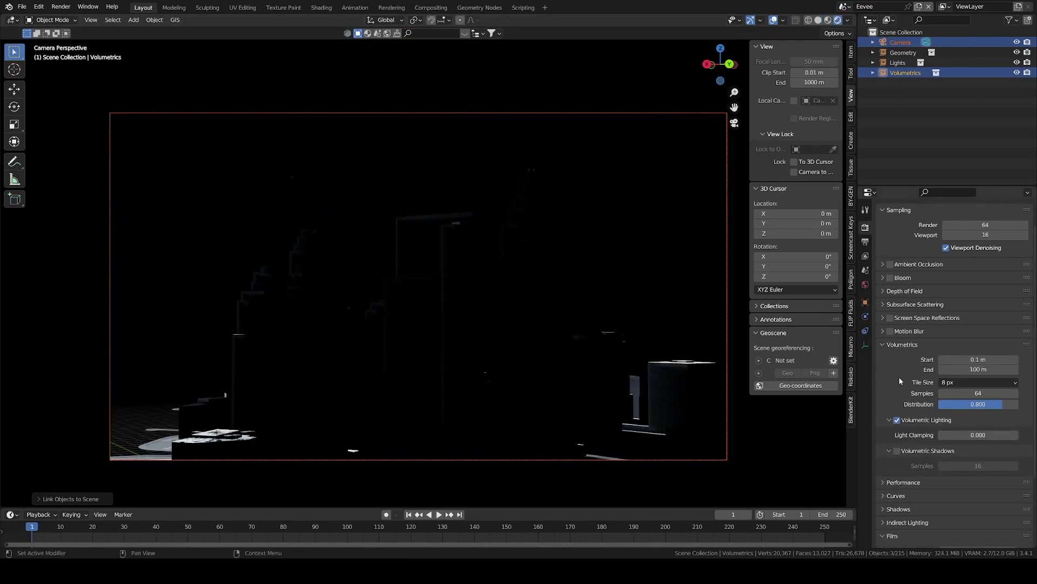
pyautogui.press('Return')
pyautogui.click(969, 369)
pyautogui.write('1000')
pyautogui.press('Return')
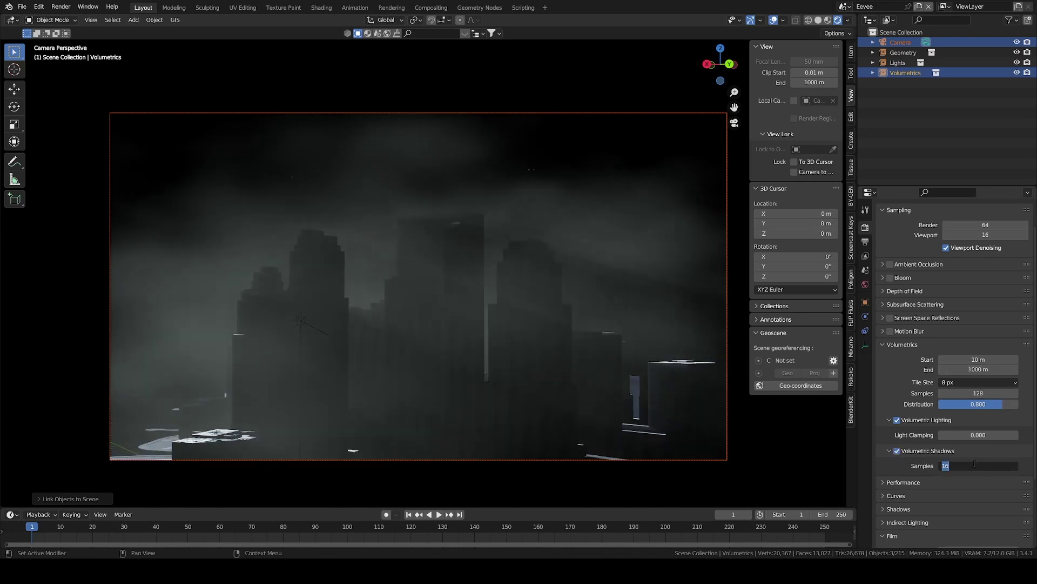
pyautogui.click(961, 387)
pyautogui.click(968, 394)
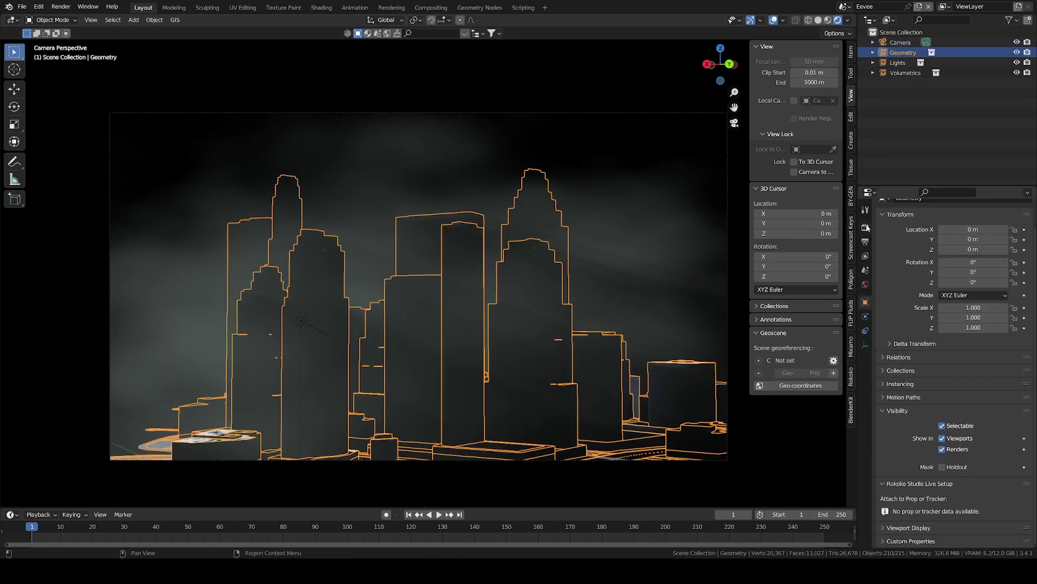
# Tick Transparent under Film in the Eevee render settings
pyautogui.click(865, 227)
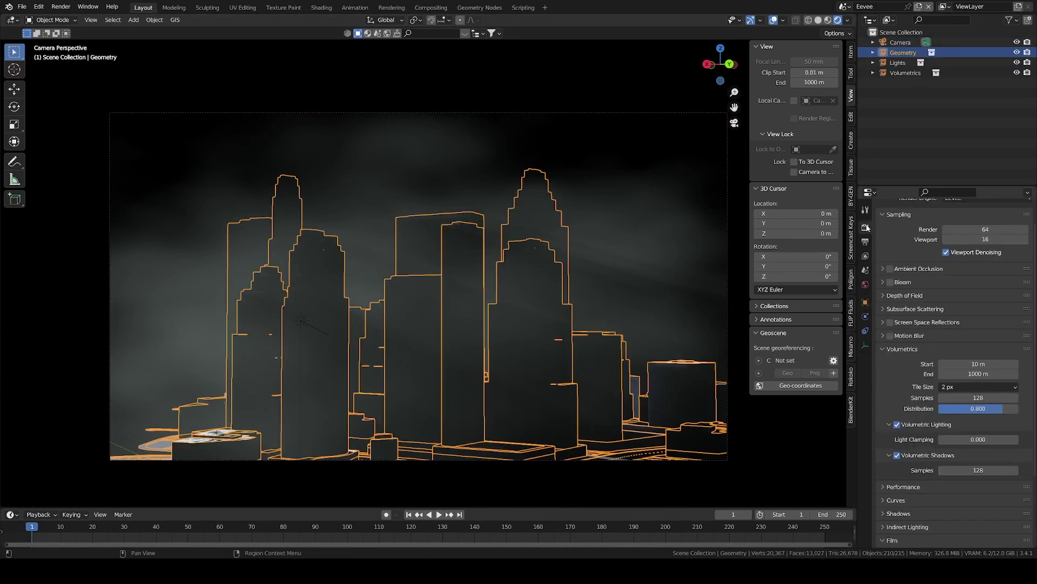
pyautogui.scroll(-2, 911, 396)
pyautogui.click(892, 488)
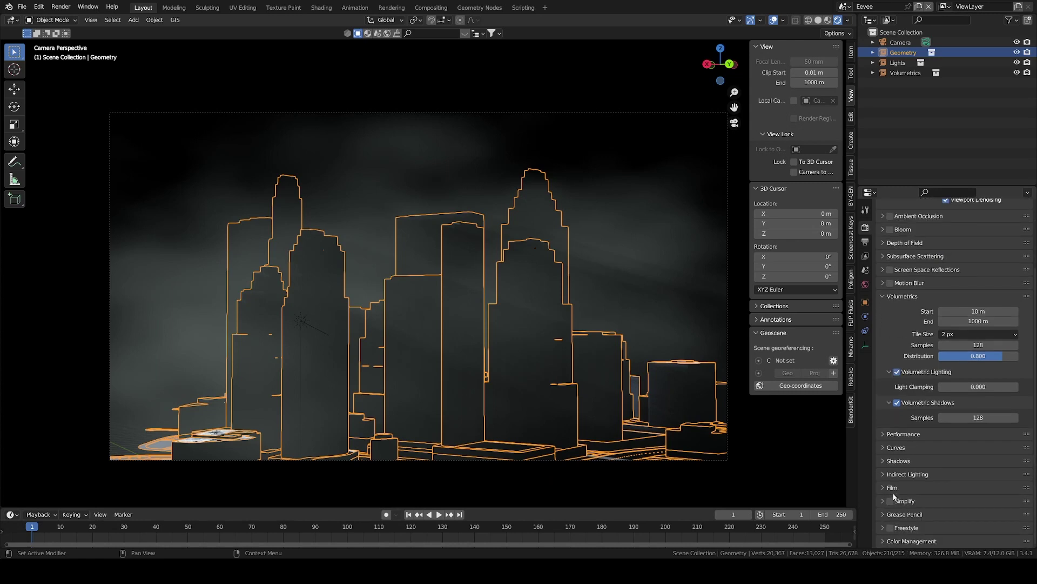
pyautogui.scroll(-2, 900, 491)
pyautogui.click(943, 472)
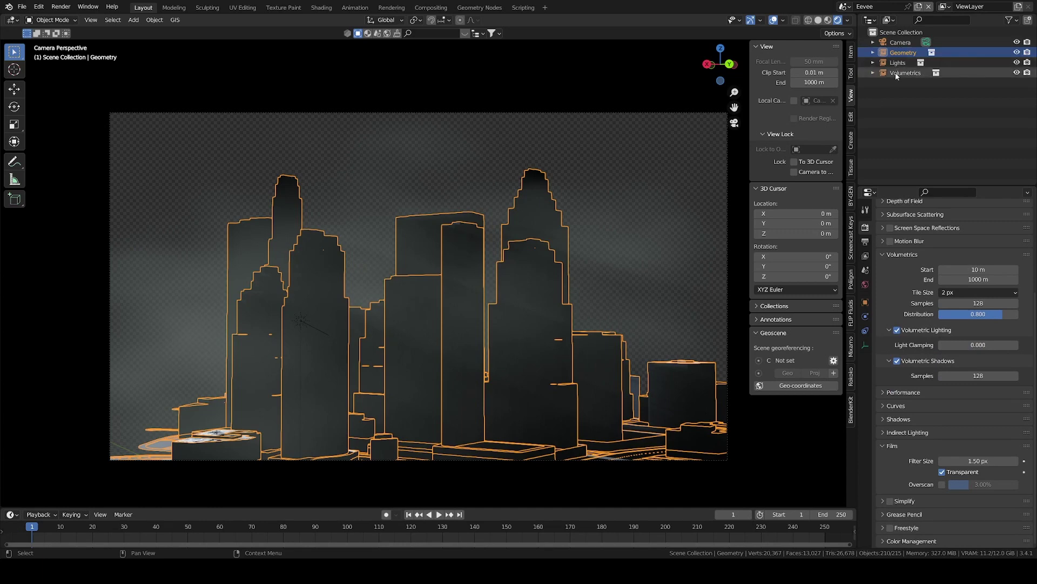
# Select the Volumetrics instance and expand its object visibility settings
pyautogui.click(913, 73)
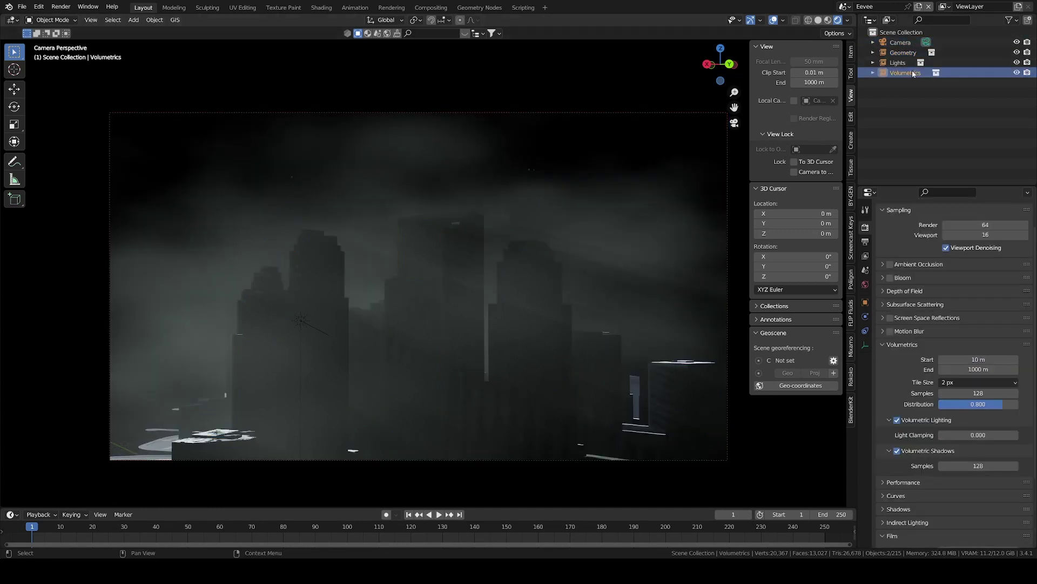
pyautogui.click(865, 303)
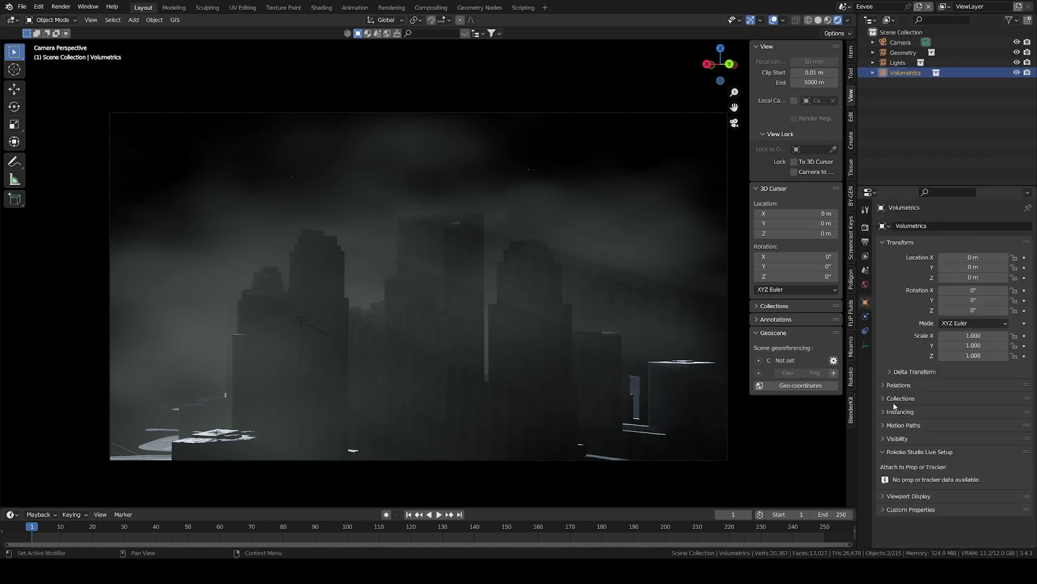
pyautogui.click(893, 438)
pyautogui.scroll(-1, 901, 424)
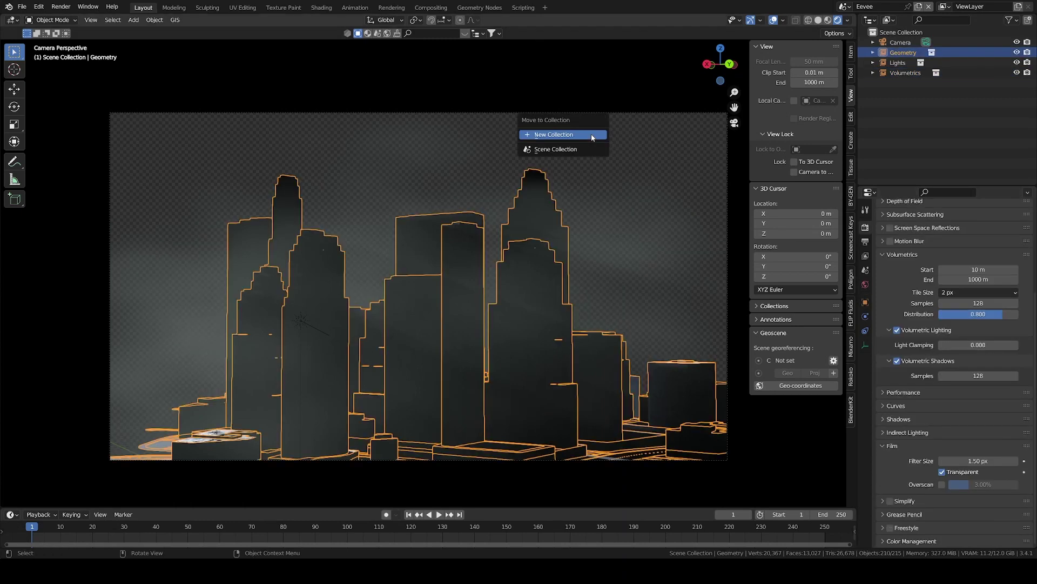
# Move the city geometry into a new Geometries collection set to Holdout and Indirect Only
pyautogui.click(592, 134)
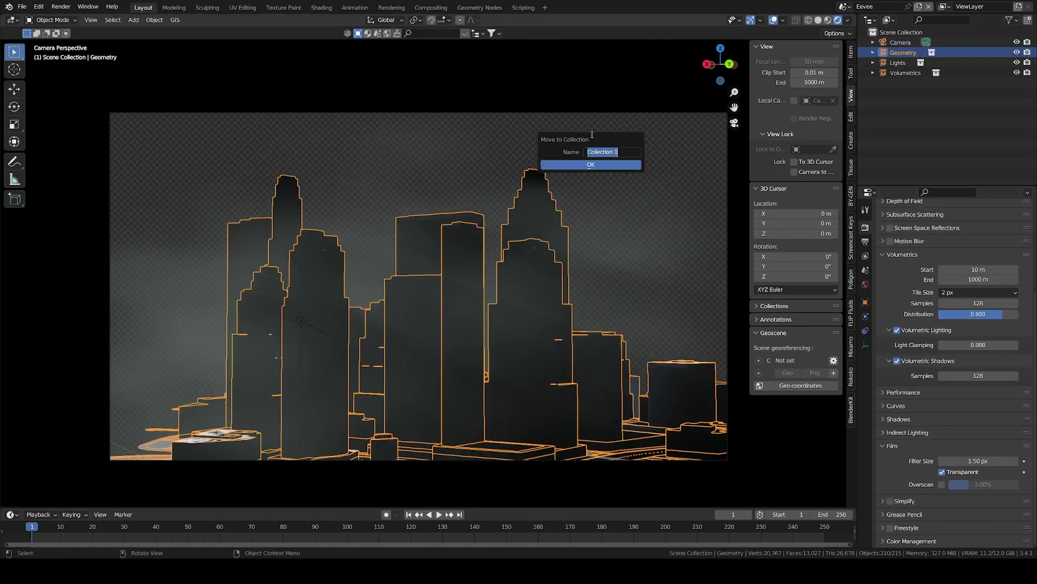
pyautogui.click(593, 164)
pyautogui.click(919, 44)
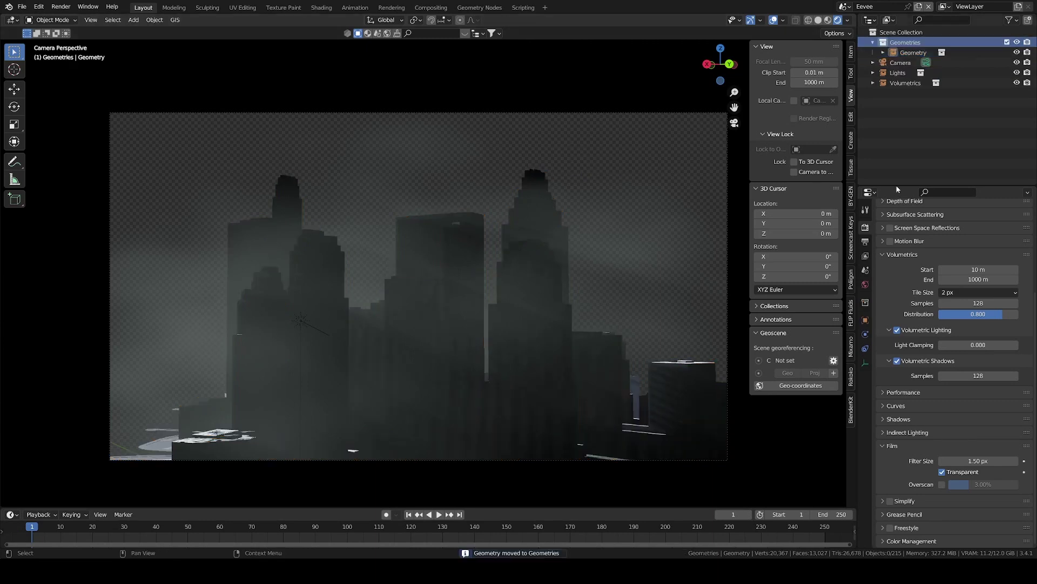
pyautogui.click(867, 304)
pyautogui.click(946, 262)
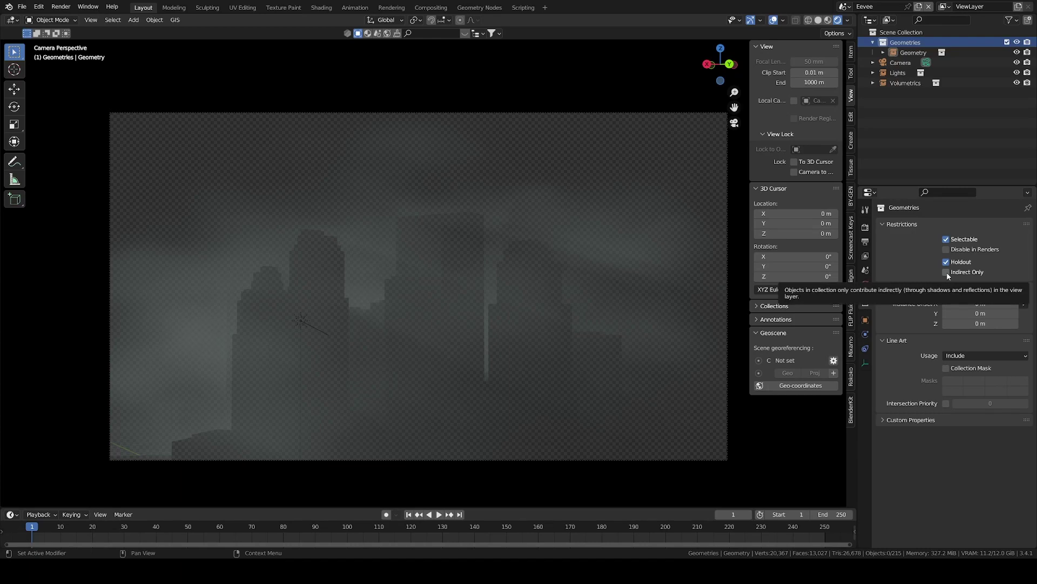
pyautogui.click(946, 272)
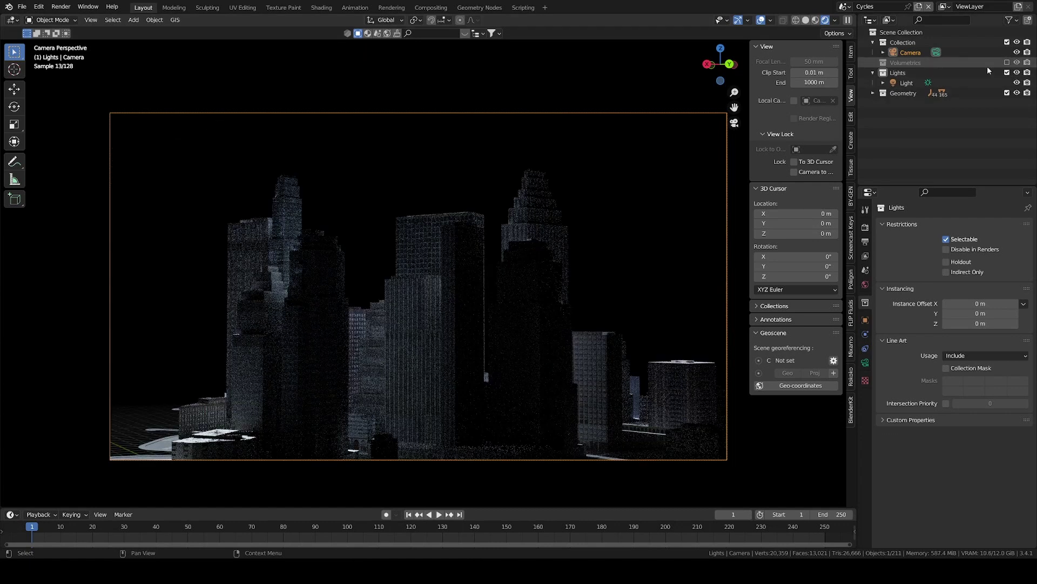
# In Compositing, enable Use Nodes and add a second Render Layers node using the Eevee scene
pyautogui.click(444, 9)
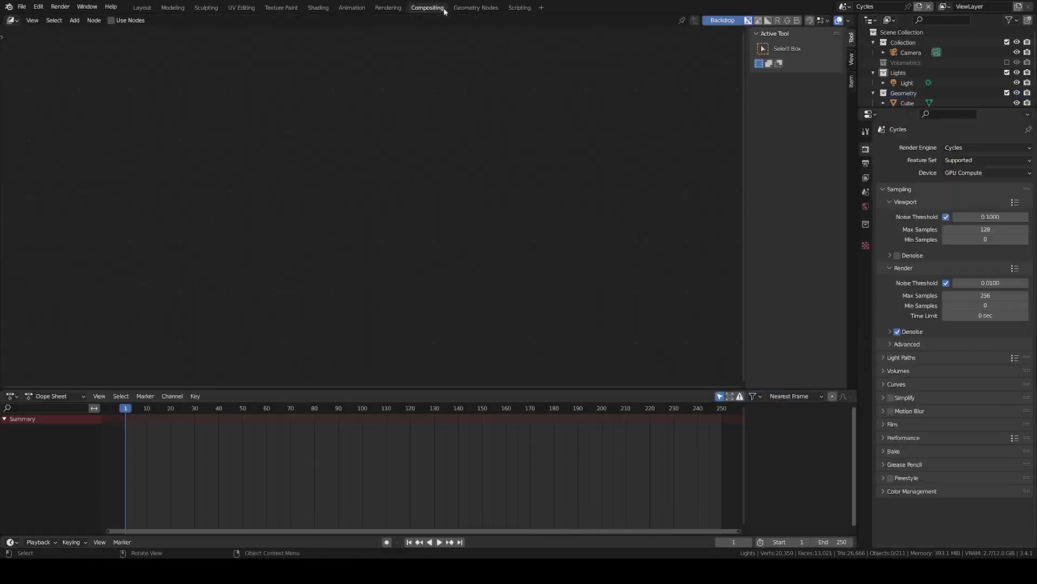
pyautogui.click(111, 20)
pyautogui.moveTo(341, 169); pyautogui.dragTo(219, 139)
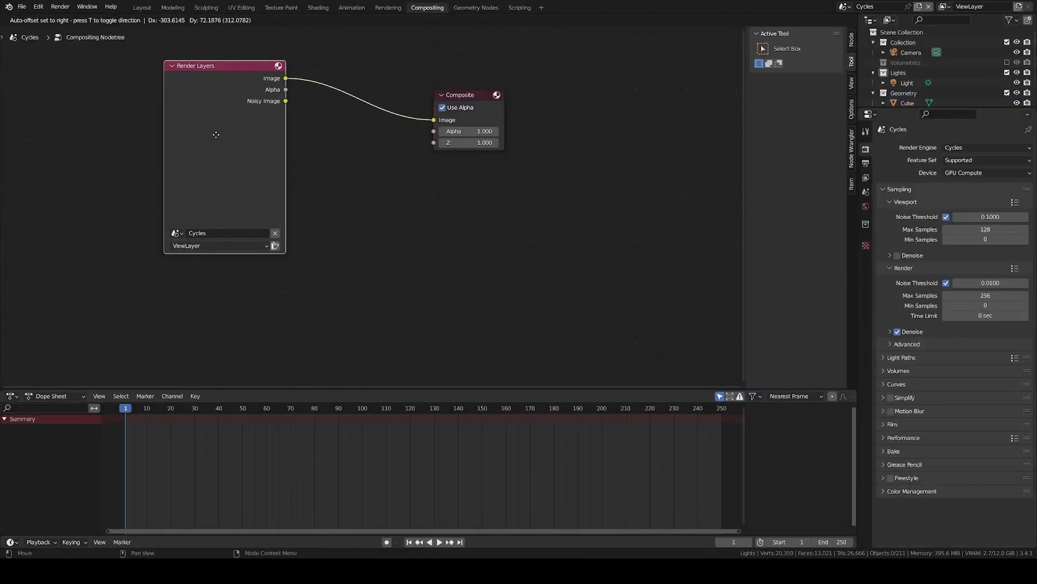
pyautogui.hotkey('shift', 'd')
pyautogui.click(341, 228)
pyautogui.click(298, 322)
pyautogui.click(307, 347)
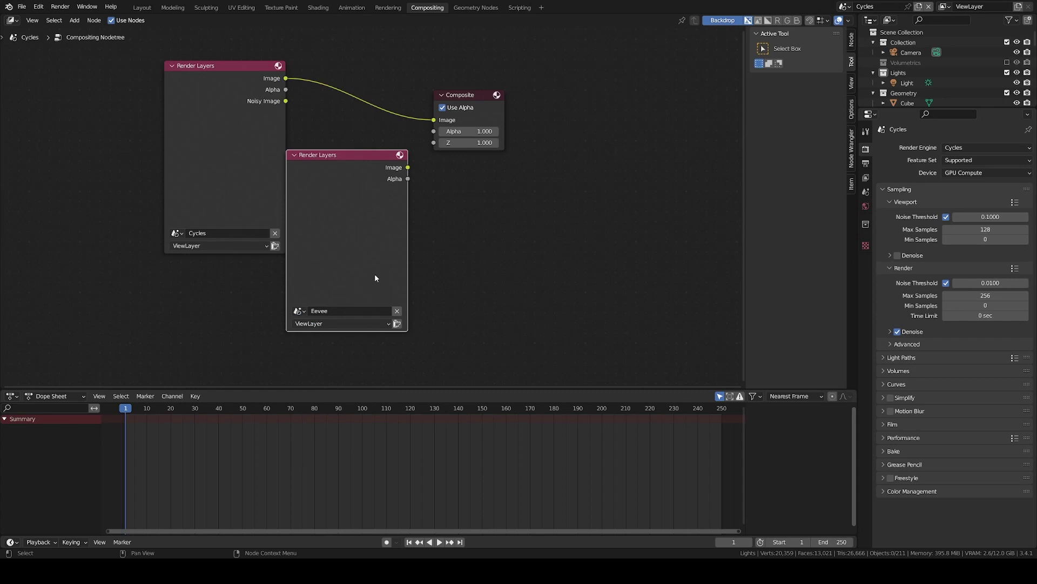
# Insert an Alpha Over node before Composite and feed the Eevee image into its second input
pyautogui.moveTo(464, 95); pyautogui.dragTo(632, 89)
pyautogui.hotkey('shift', 'a')
pyautogui.write('alpha')
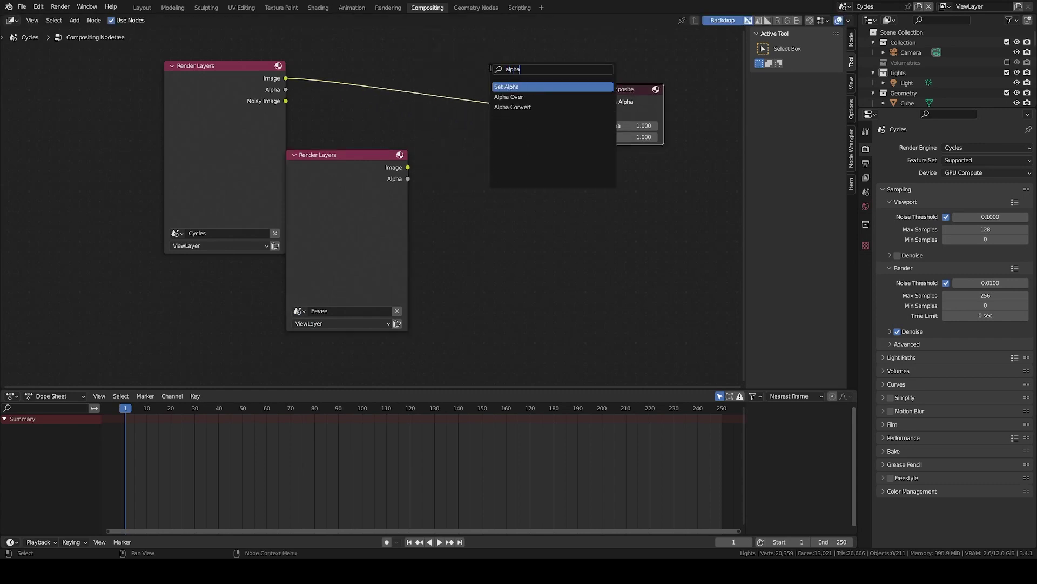
pyautogui.click(509, 97)
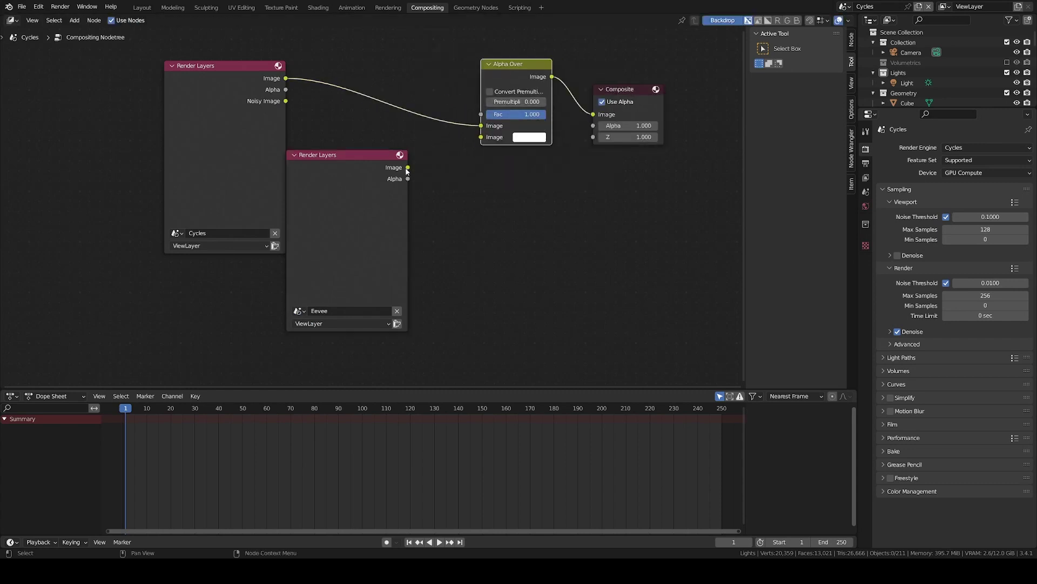
pyautogui.moveTo(408, 168); pyautogui.dragTo(481, 137)
pyautogui.keyDown('ctrl'); pyautogui.keyDown('shift'); pyautogui.click(522, 75); pyautogui.keyUp('shift'); pyautogui.keyUp('ctrl')
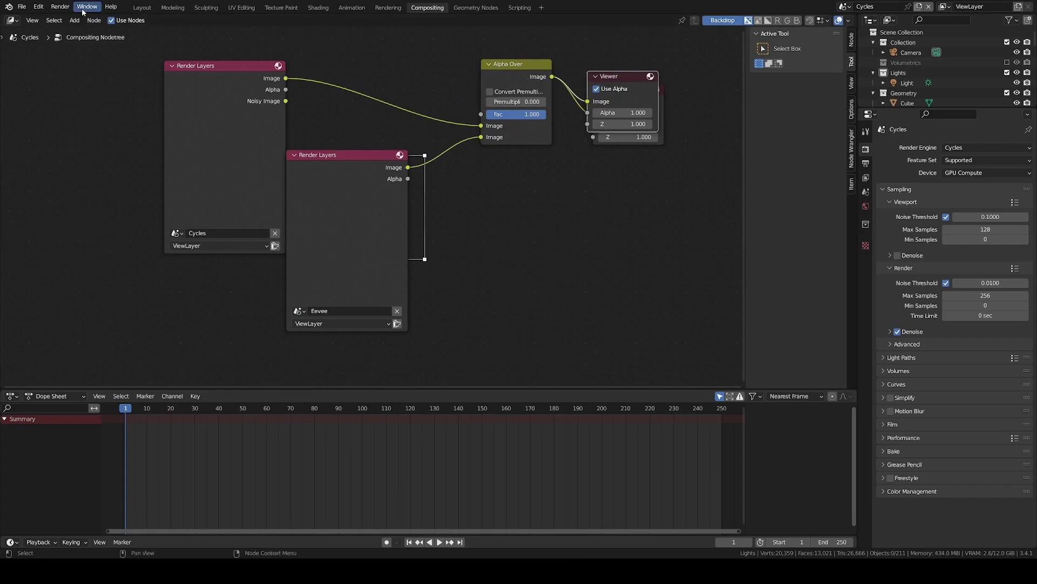